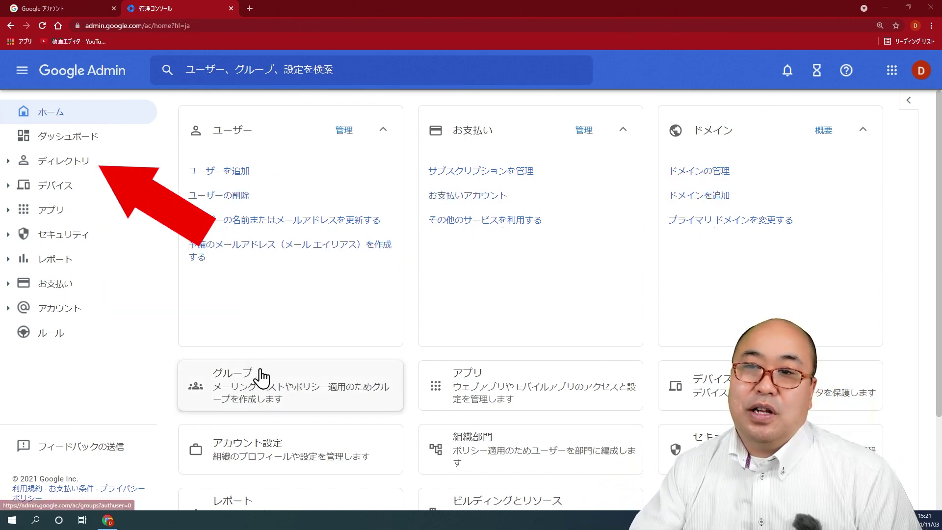
# Open Directory > Users in the Admin console navigation
pyautogui.click(54, 172)
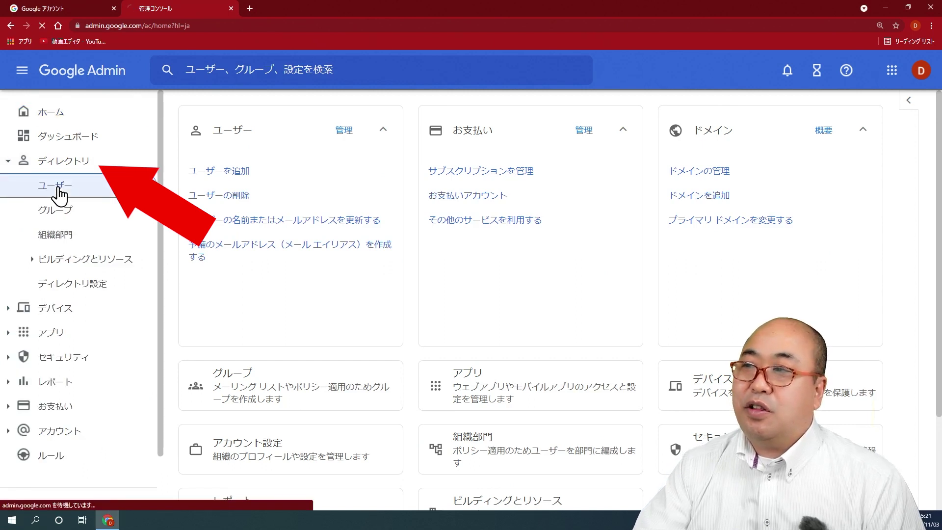
pyautogui.click(59, 187)
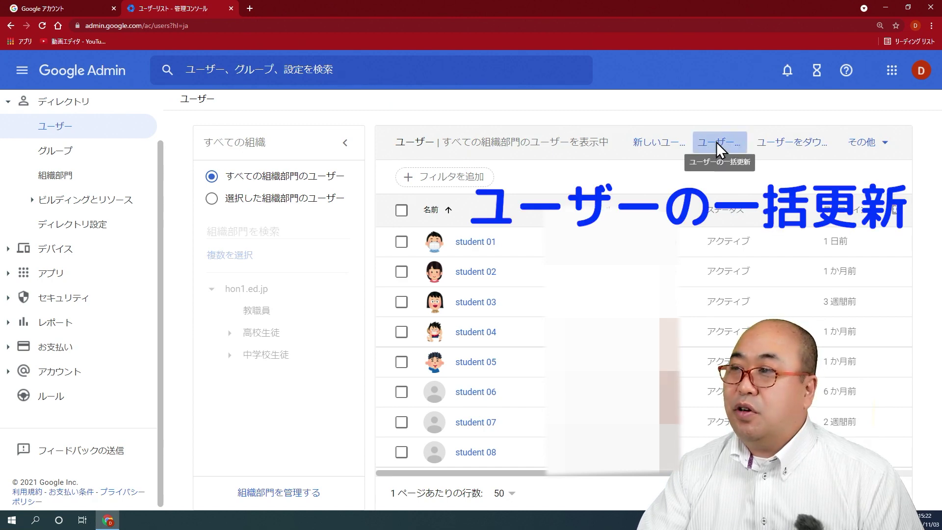
# Download the blank bulk-update CSV template and open users (4).csv in Excel
pyautogui.click(716, 142)
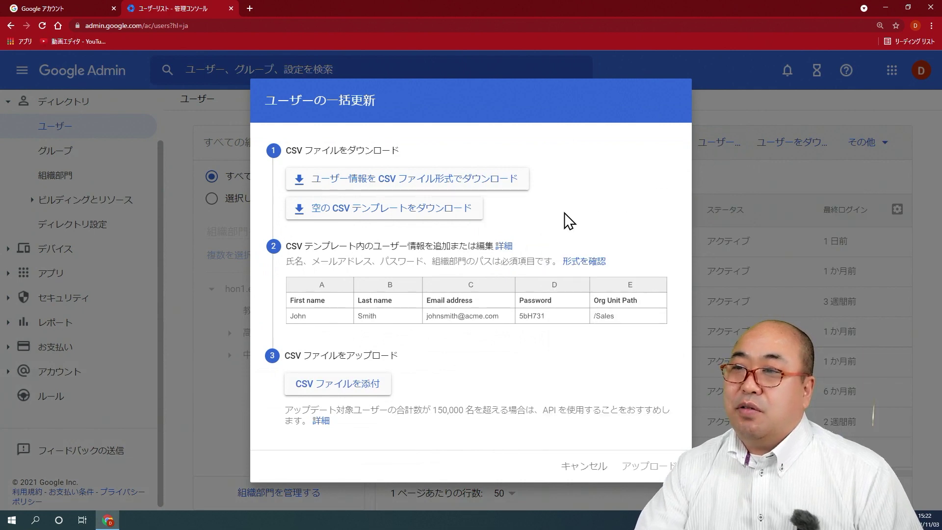
pyautogui.click(399, 216)
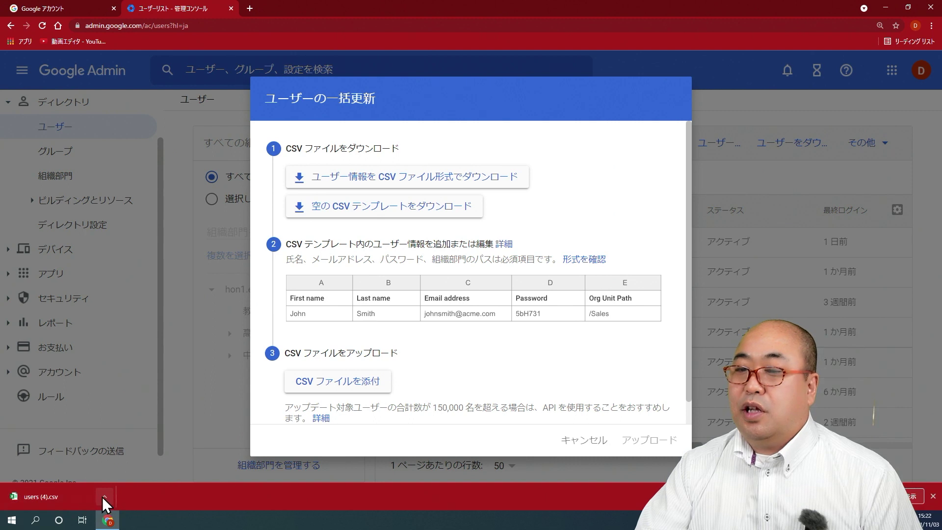
pyautogui.click(61, 496)
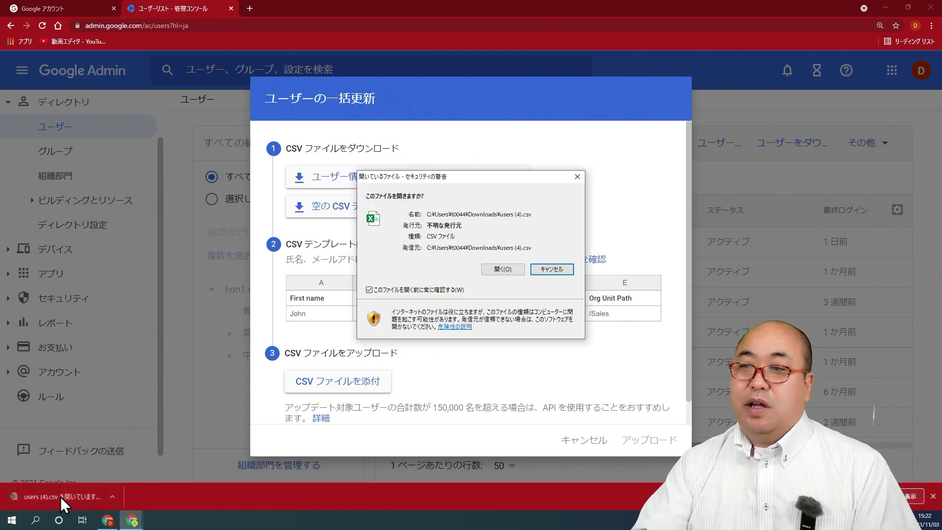
pyautogui.click(498, 269)
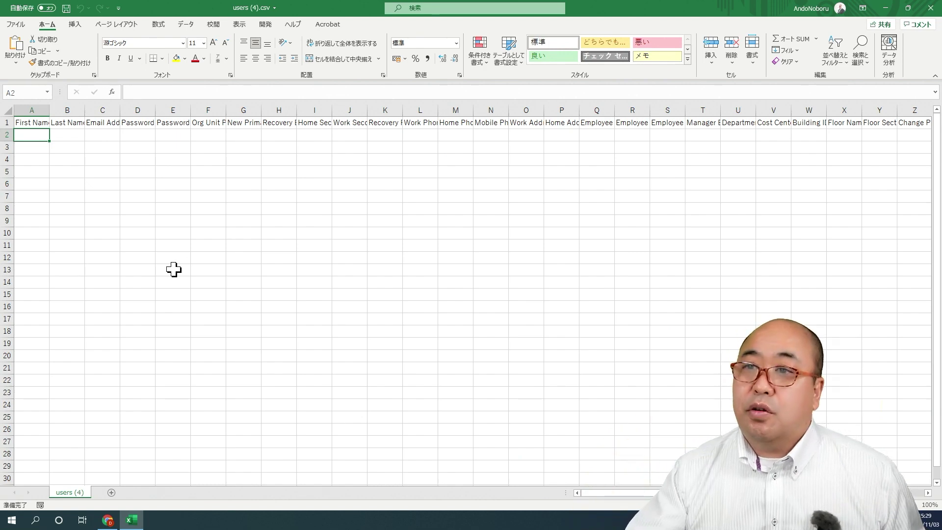
# Make the First Name, Last Name, Email Address, Password and Org Unit Path headings red
pyautogui.keyDown('ctrl'); pyautogui.scroll(5, 107, 257); pyautogui.keyUp('ctrl')
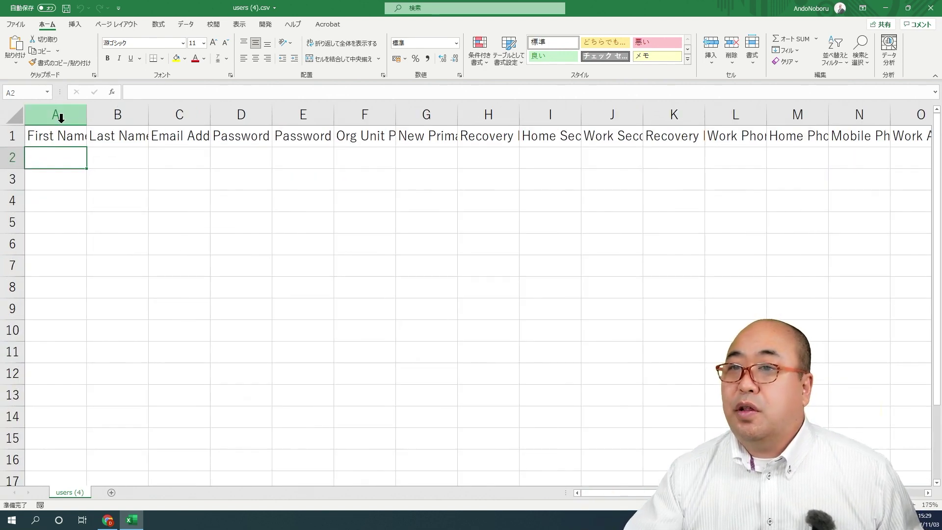
pyautogui.click(52, 137)
pyautogui.keyDown('ctrl'); pyautogui.click(116, 136); pyautogui.keyUp('ctrl')
pyautogui.keyDown('ctrl'); pyautogui.click(177, 136); pyautogui.keyUp('ctrl')
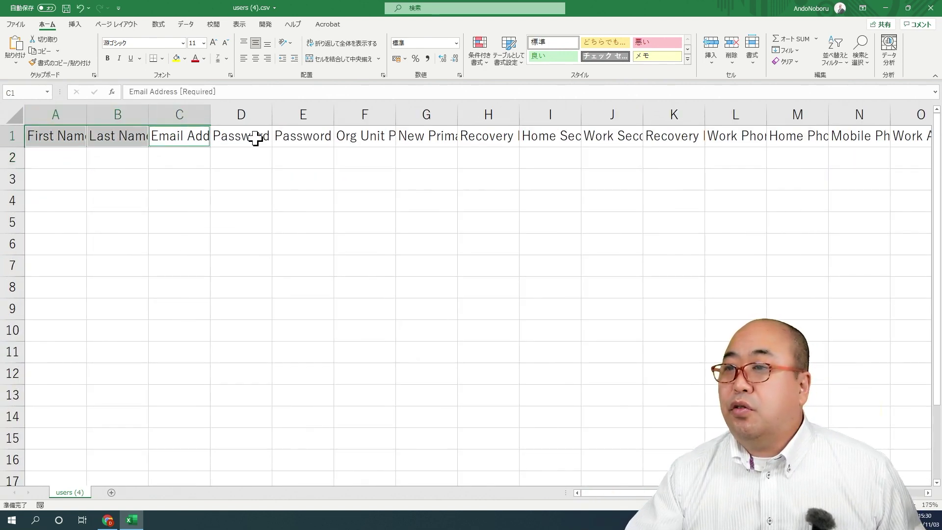
pyautogui.keyDown('ctrl'); pyautogui.click(255, 138); pyautogui.keyUp('ctrl')
pyautogui.keyDown('ctrl'); pyautogui.click(365, 142); pyautogui.keyUp('ctrl')
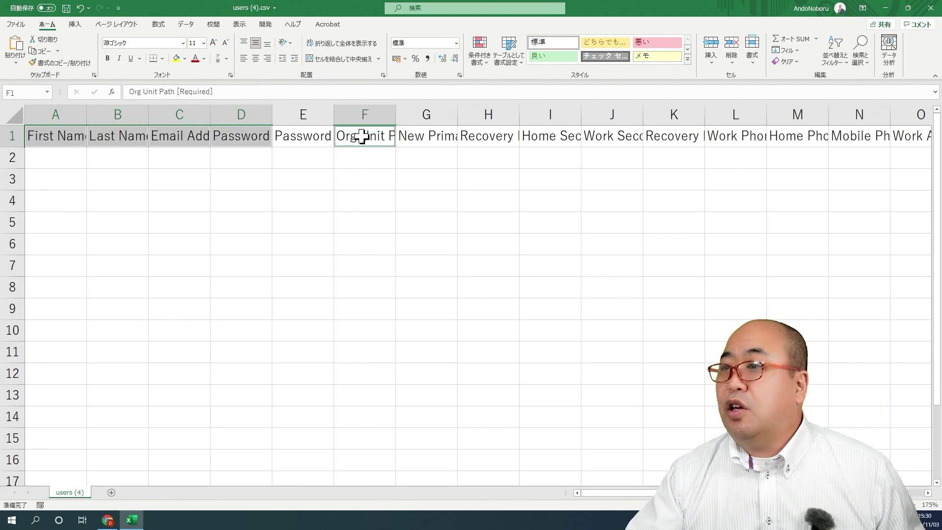
pyautogui.click(195, 60)
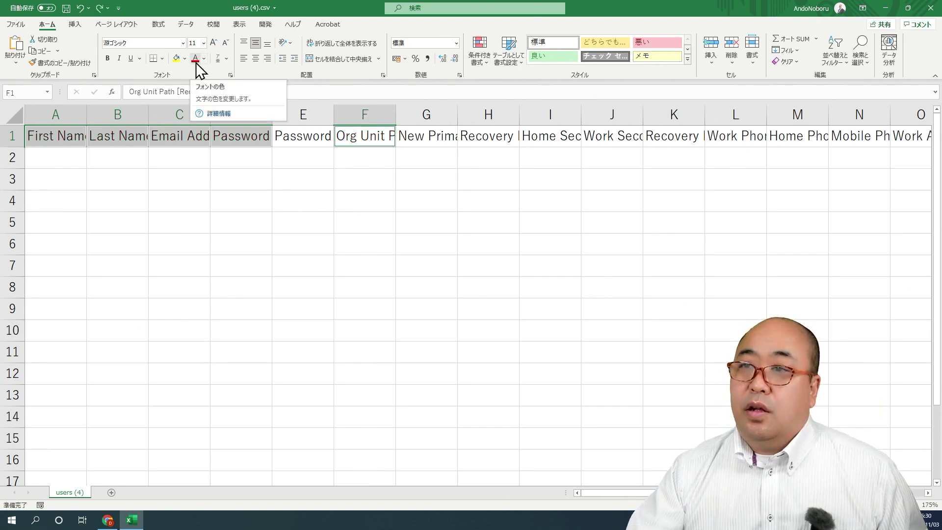
# Widen columns A–F and indicate the five required headings
pyautogui.moveTo(69, 112); pyautogui.dragTo(511, 114)
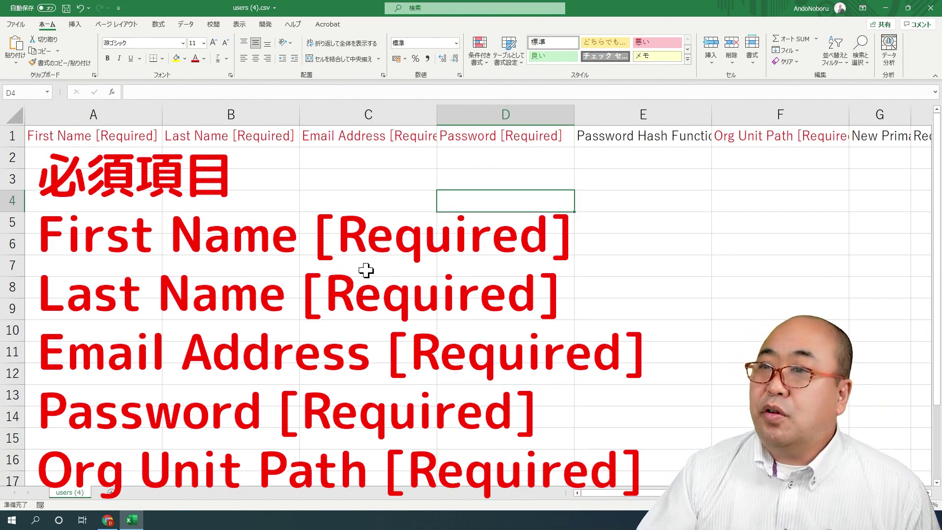
pyautogui.click(123, 137)
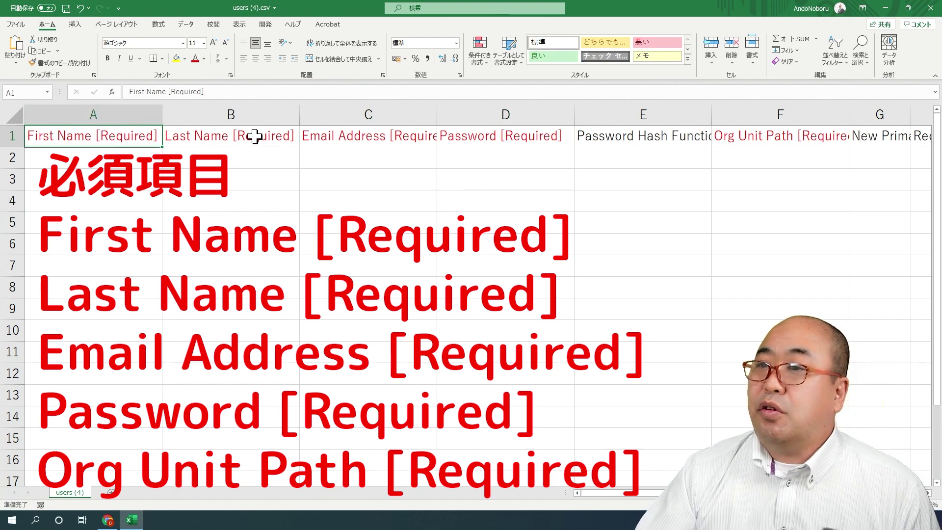
pyautogui.click(275, 137)
pyautogui.click(363, 137)
pyautogui.click(487, 133)
pyautogui.click(734, 134)
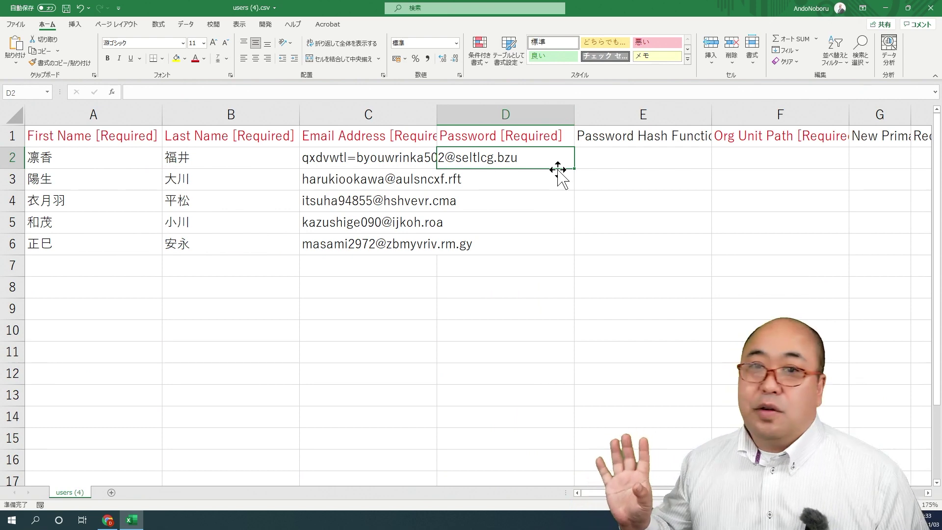
pyautogui.write('123')
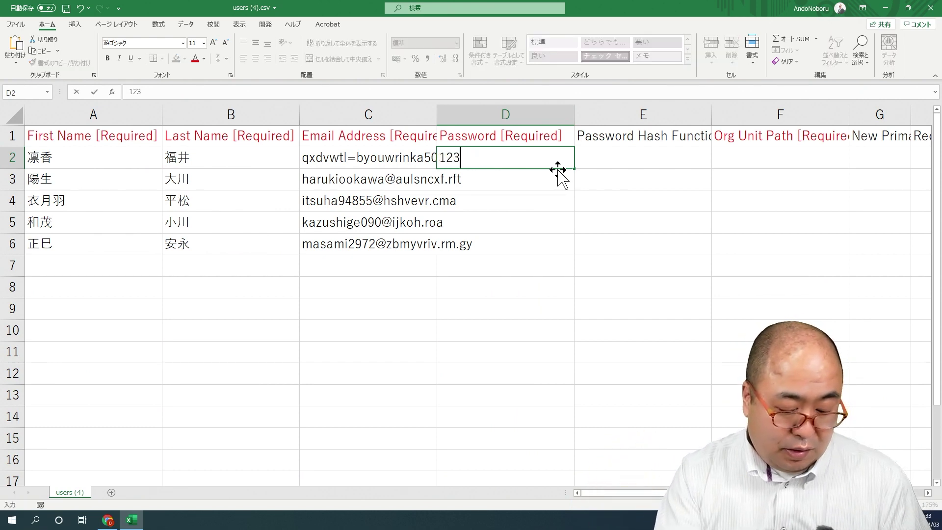
pyautogui.write('45678')
pyautogui.press('Return')
pyautogui.press('Up')
pyautogui.hotkey('ctrl', 'c')
pyautogui.press('Down')
pyautogui.hotkey('shift', 'Down')
pyautogui.hotkey('shift', 'Down')
pyautogui.hotkey('shift', 'Down')
pyautogui.hotkey('shift', 'Down')
pyautogui.hotkey('shift', 'Up')
pyautogui.hotkey('ctrl', 'v')
pyautogui.press('Up')
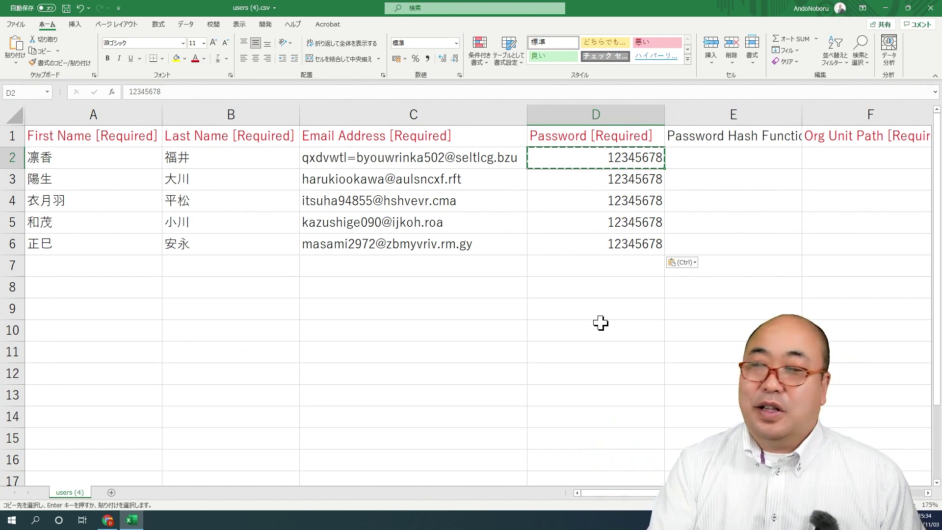
pyautogui.press('Right')
pyautogui.press('Right')
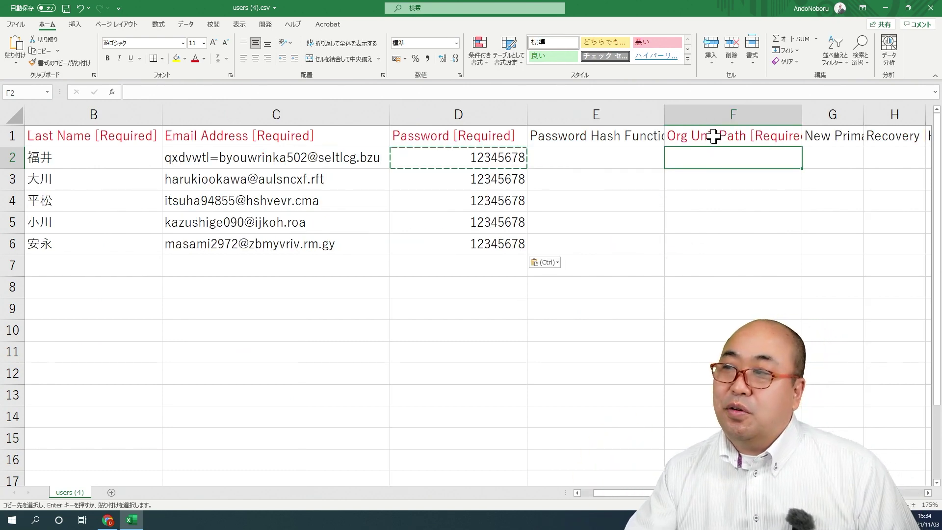
pyautogui.click(717, 137)
pyautogui.click(731, 156)
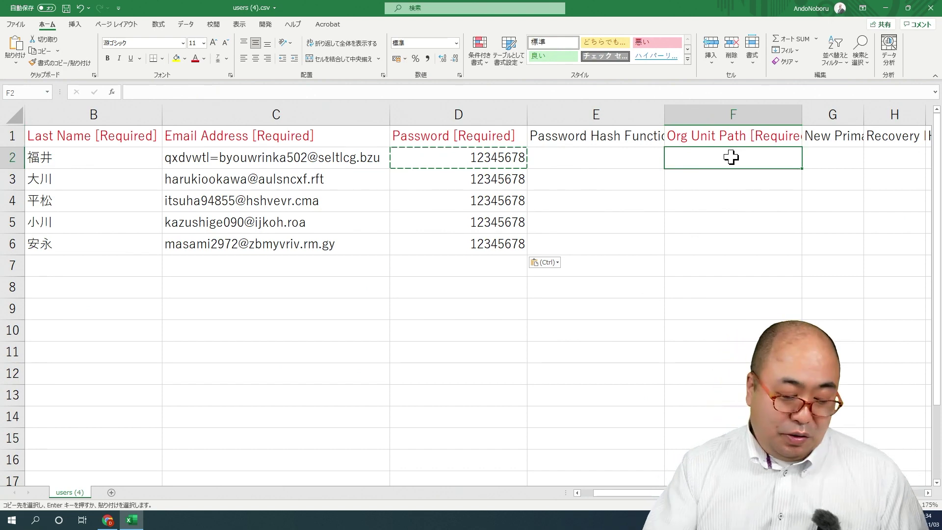
pyautogui.write('/')
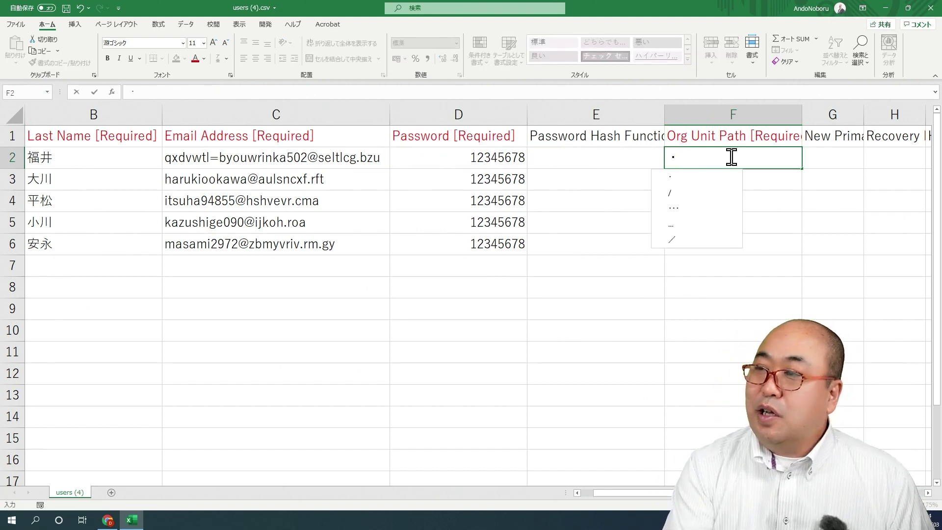
pyautogui.press('BackSpace')
pyautogui.write('/')
pyautogui.press('Return')
pyautogui.click(731, 157)
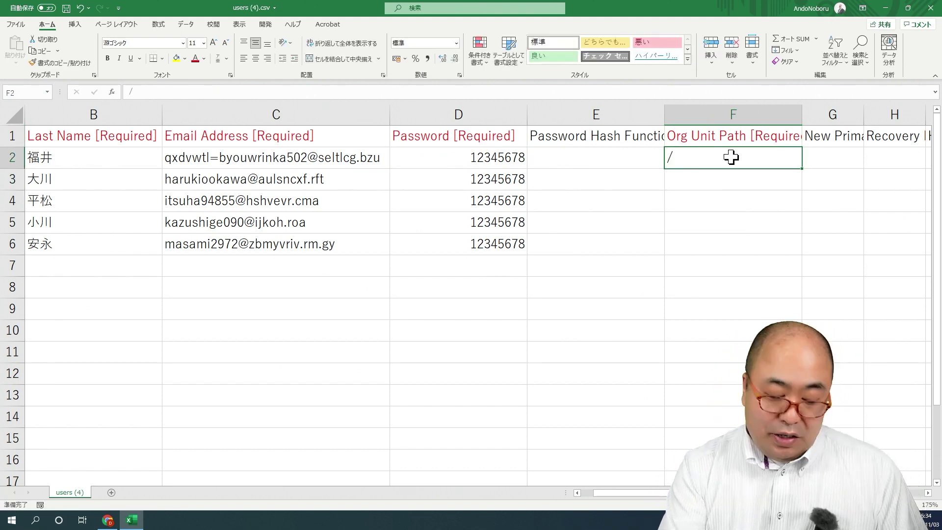
pyautogui.hotkey('ctrl', 'c')
pyautogui.press('Down')
pyautogui.hotkey('shift', 'Down')
pyautogui.hotkey('shift', 'Down')
pyautogui.hotkey('shift', 'Down')
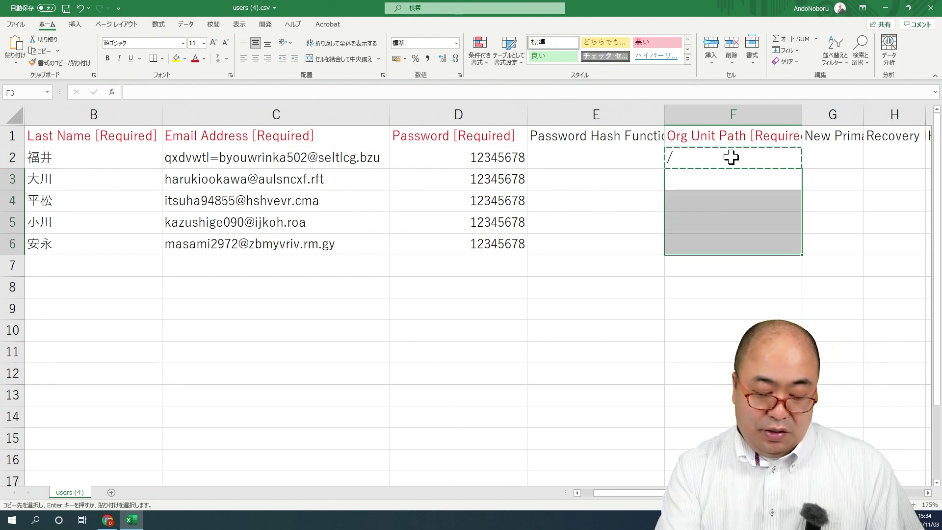
pyautogui.hotkey('ctrl', 'v')
pyautogui.click(731, 157)
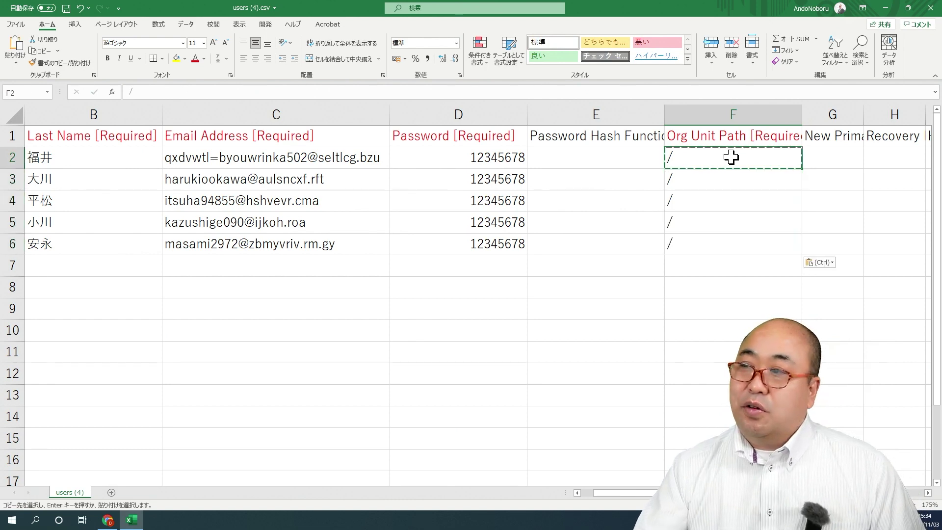
pyautogui.doubleClick(694, 158)
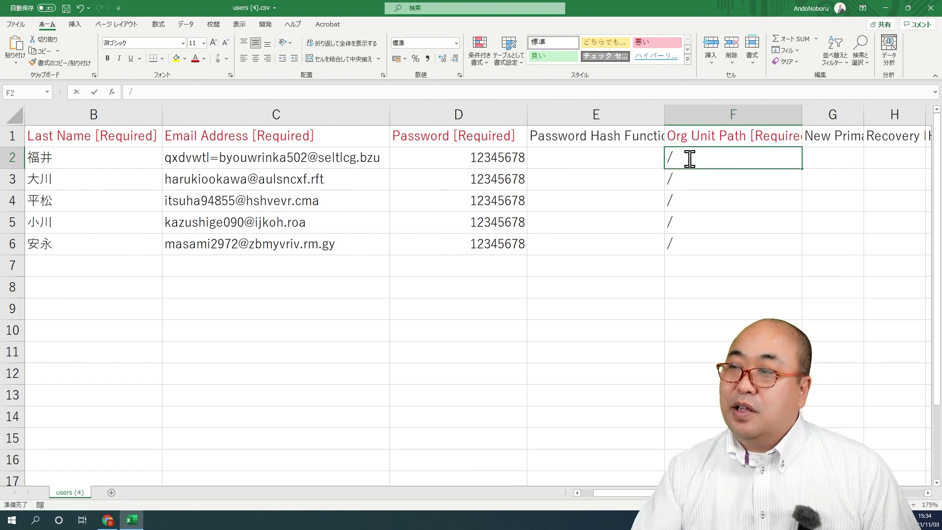
pyautogui.write('kyoushokuin')
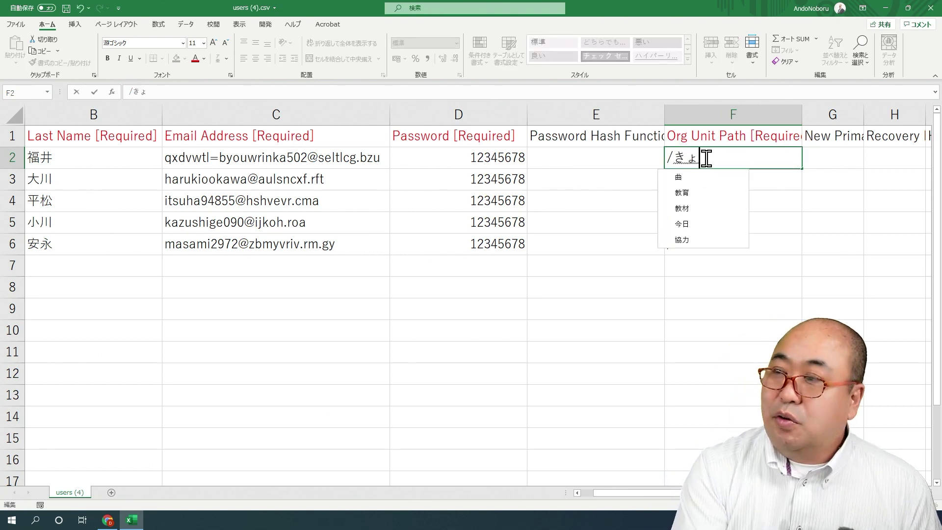
pyautogui.press('space')
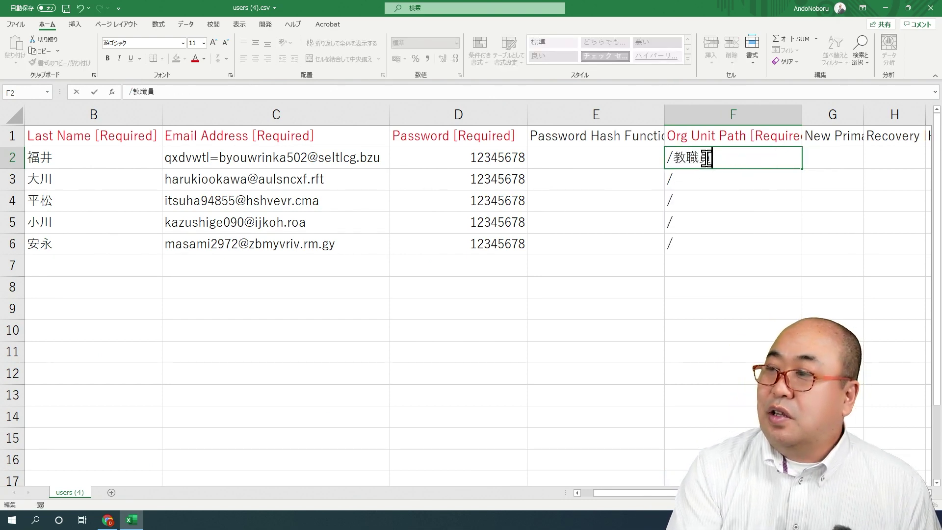
pyautogui.press('Return')
pyautogui.press('Return')
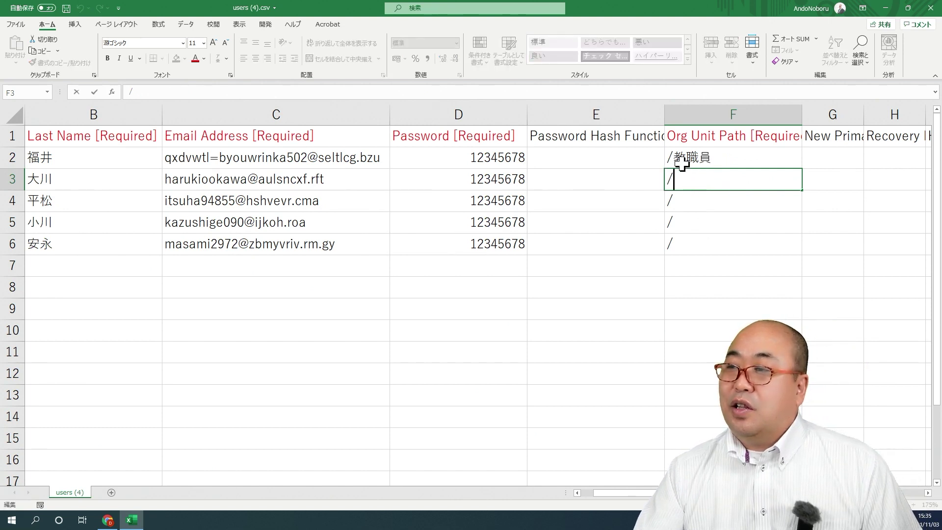
pyautogui.doubleClick(672, 156)
pyautogui.moveTo(672, 156); pyautogui.dragTo(717, 157)
pyautogui.hotkey('ctrl', 'c')
pyautogui.doubleClick(687, 183)
pyautogui.hotkey('ctrl', 'v')
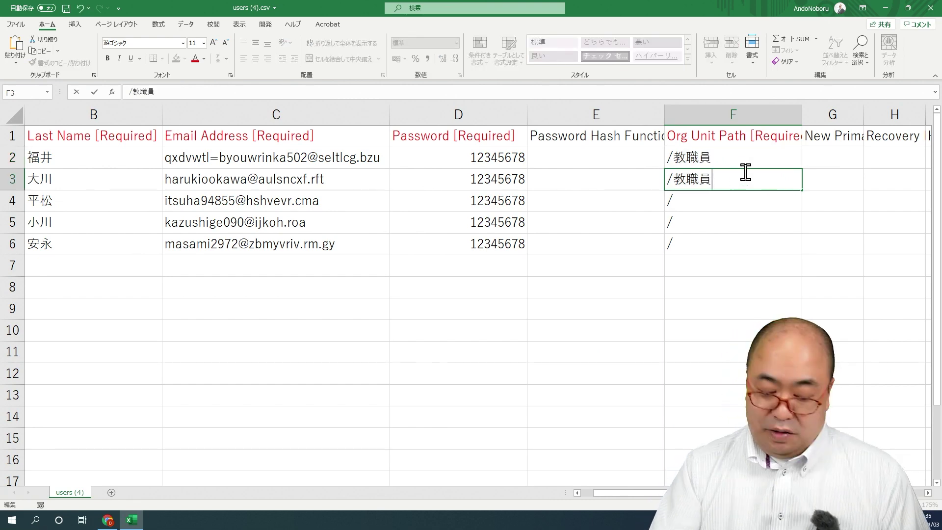
pyautogui.write('/')
pyautogui.write('2022')
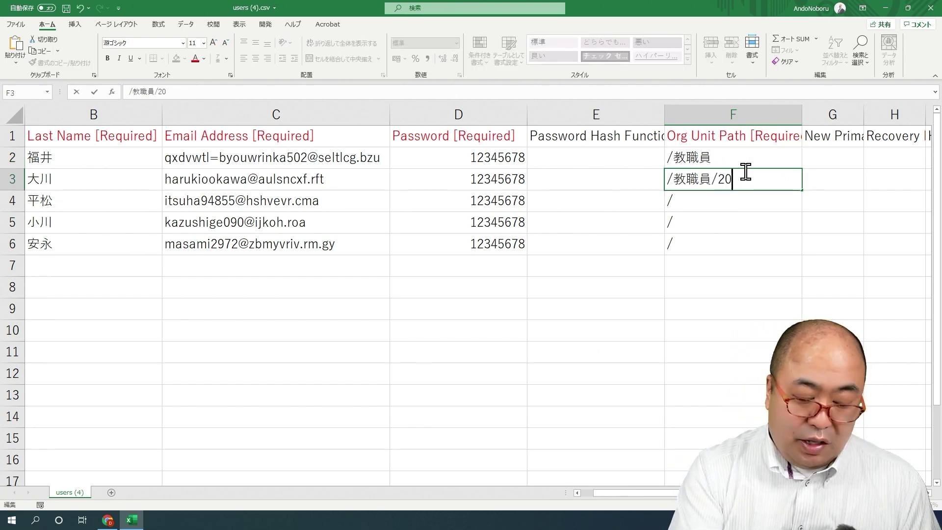
pyautogui.press('Return')
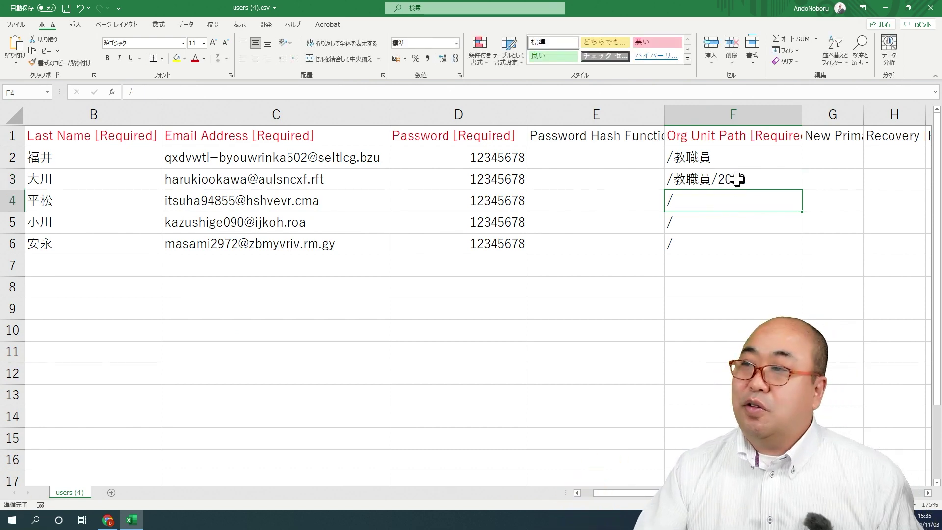
pyautogui.doubleClick(698, 157)
pyautogui.moveTo(673, 158); pyautogui.dragTo(717, 158)
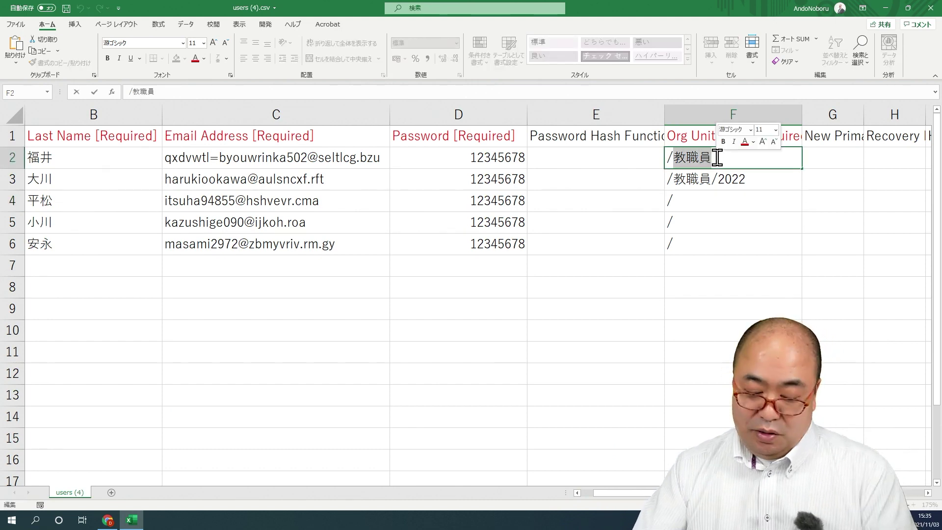
pyautogui.press('Delete')
pyautogui.doubleClick(677, 182)
pyautogui.moveTo(673, 179); pyautogui.dragTo(771, 176)
pyautogui.press('Delete')
pyautogui.click(715, 208)
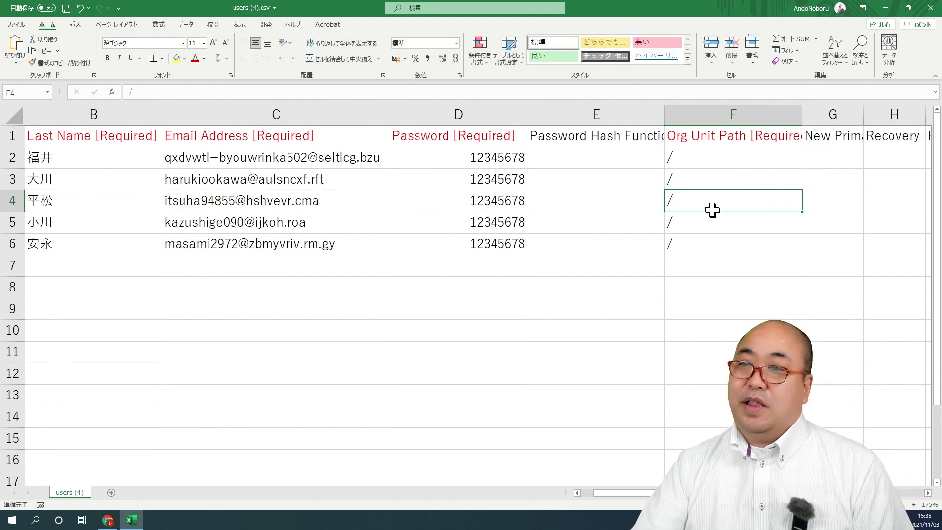
pyautogui.click(597, 204)
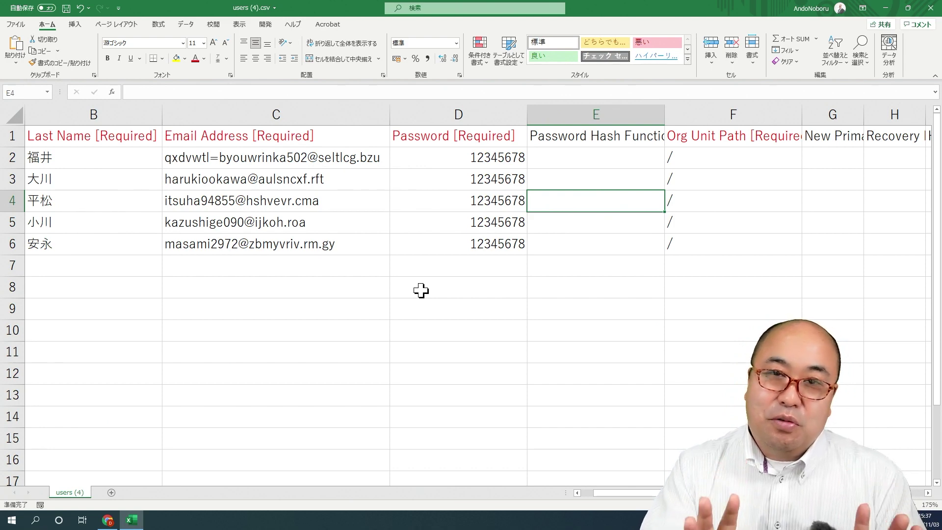
# Save users (4).csv as CSV UTF-8 (comma delimited), overwriting the existing file
pyautogui.click(16, 24)
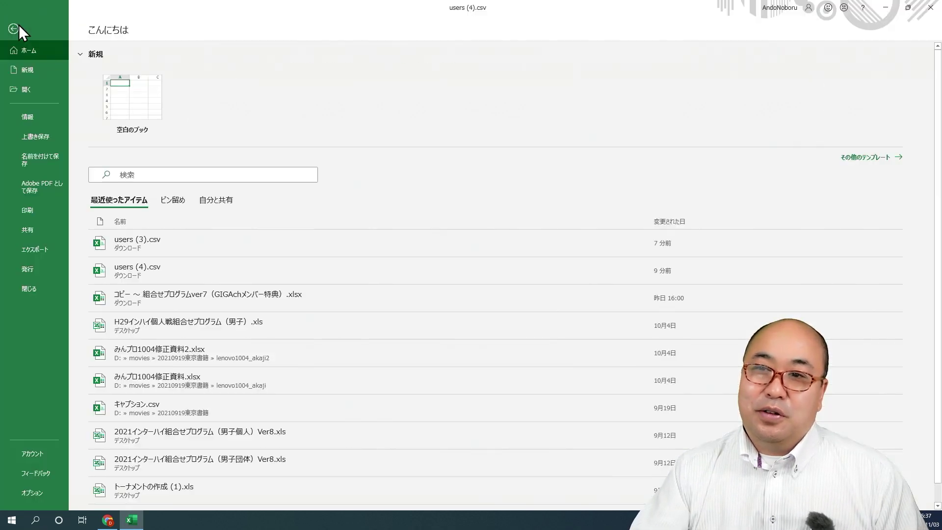
pyautogui.click(43, 158)
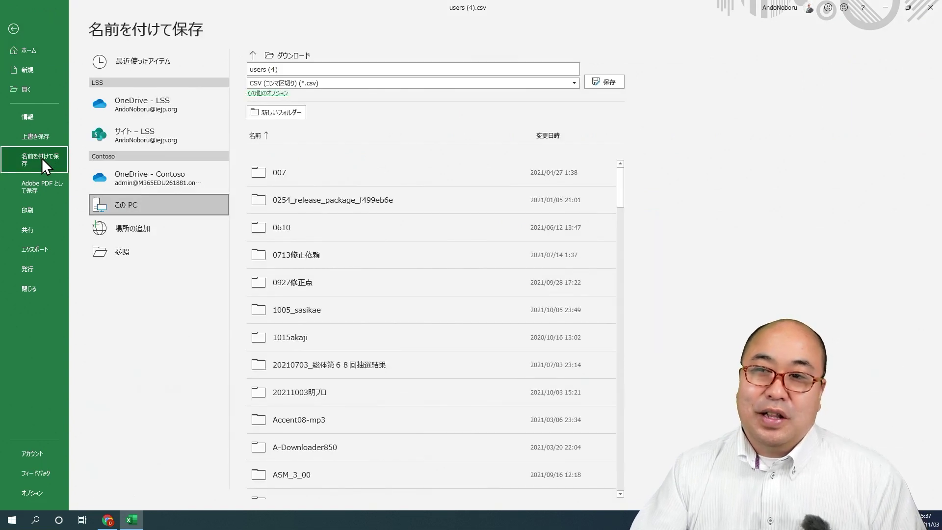
pyautogui.click(293, 86)
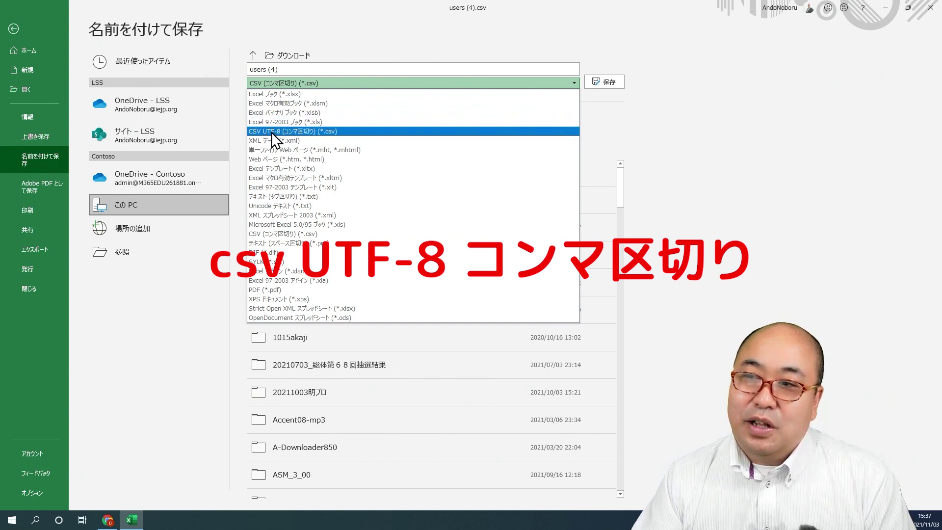
pyautogui.click(310, 132)
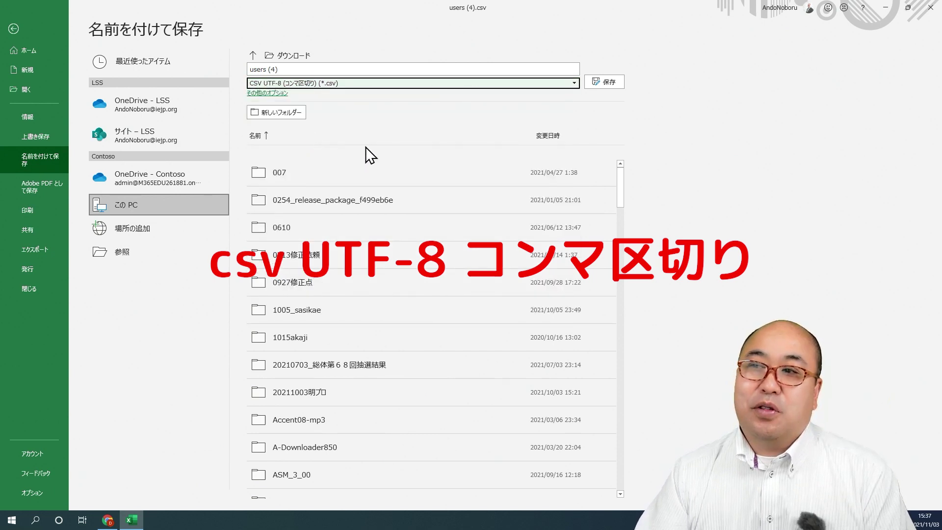
pyautogui.click(607, 84)
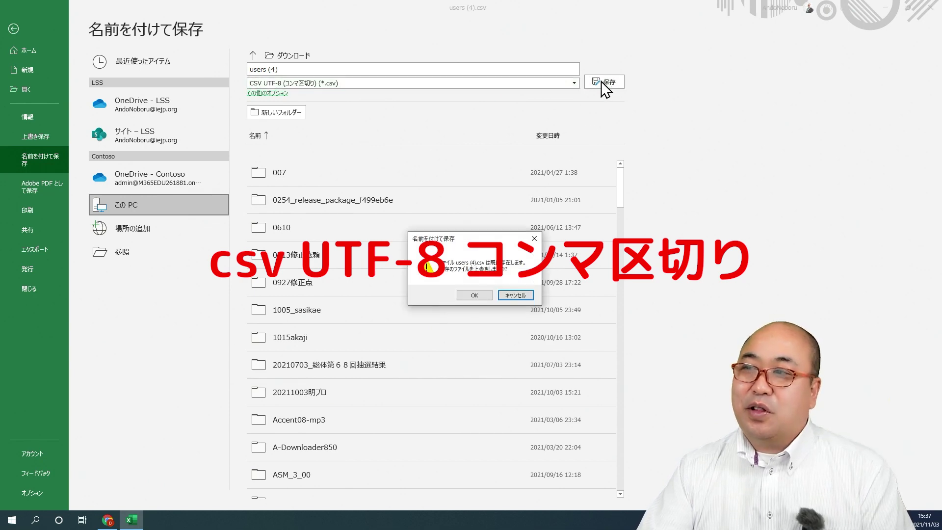
pyautogui.click(474, 296)
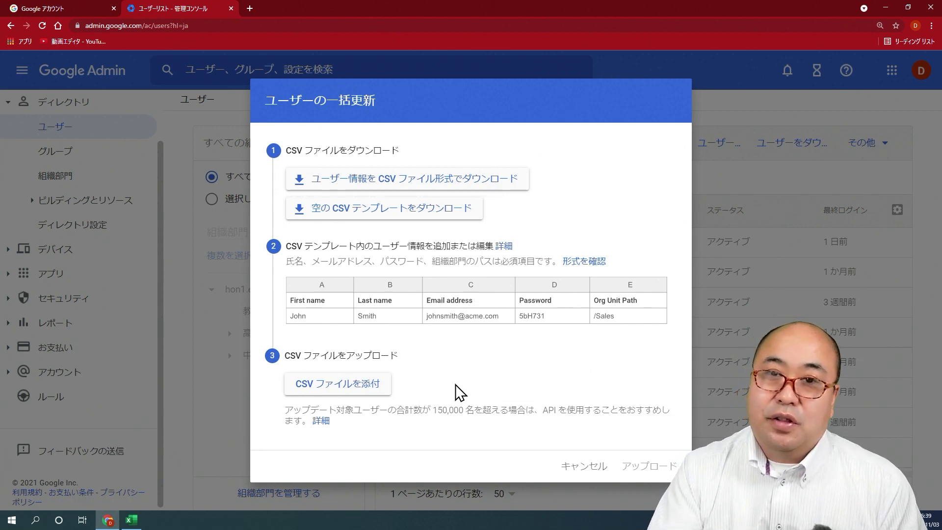
# Attach users (4).csv from the Downloads folder and upload it
pyautogui.click(351, 388)
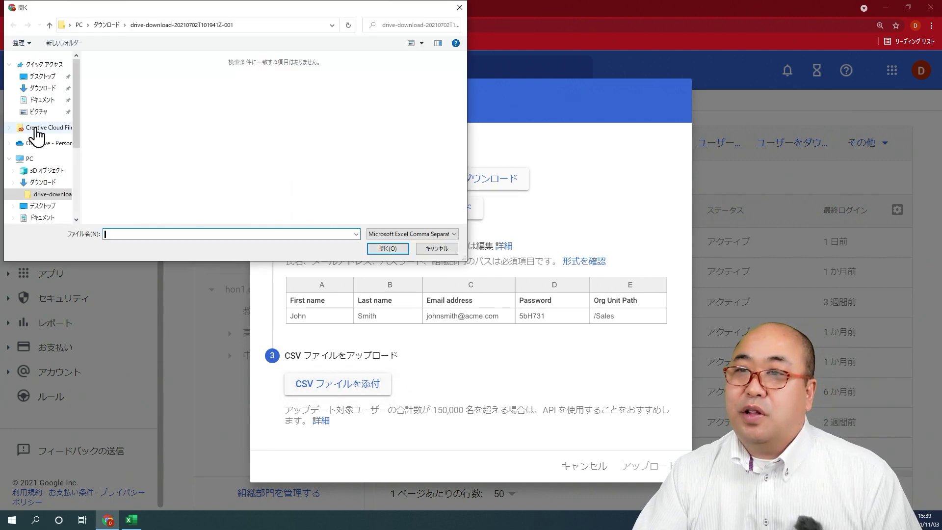
pyautogui.click(42, 89)
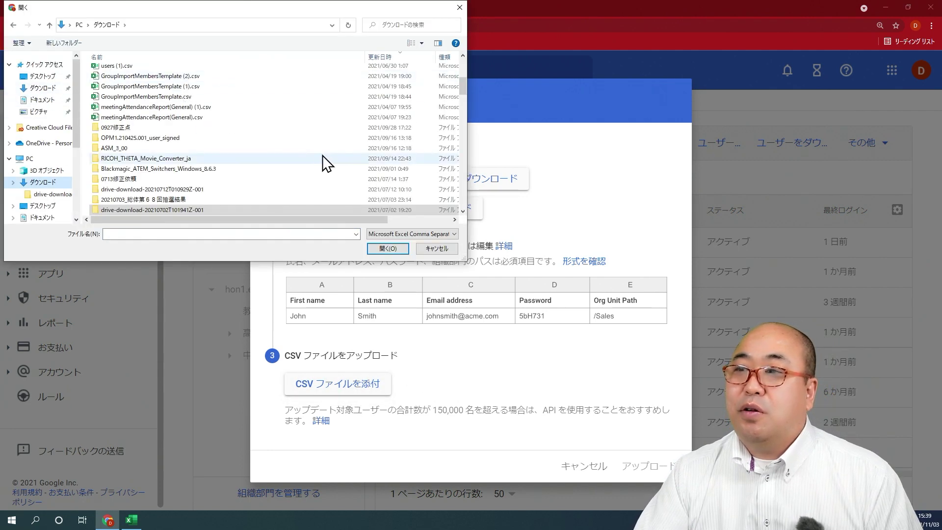
pyautogui.scroll(3, 324, 154)
pyautogui.click(140, 85)
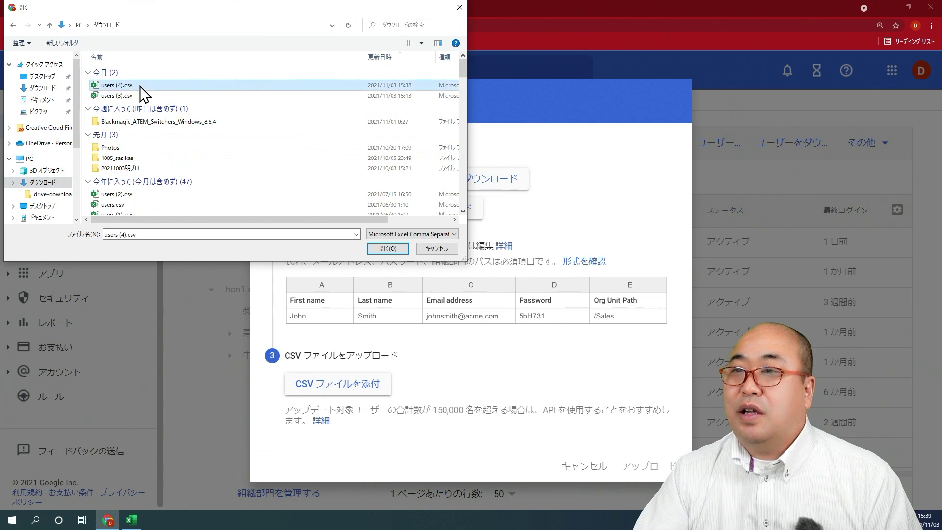
pyautogui.click(379, 248)
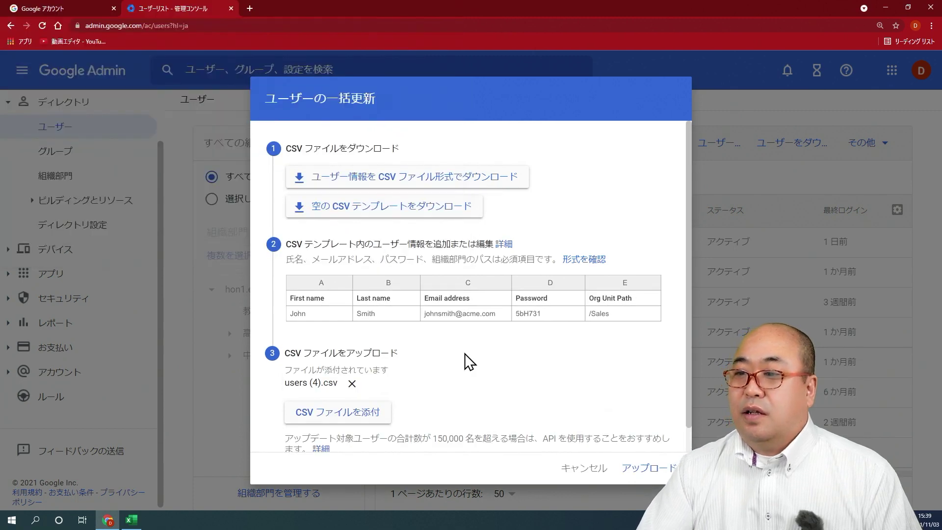
pyautogui.scroll(-1, 466, 361)
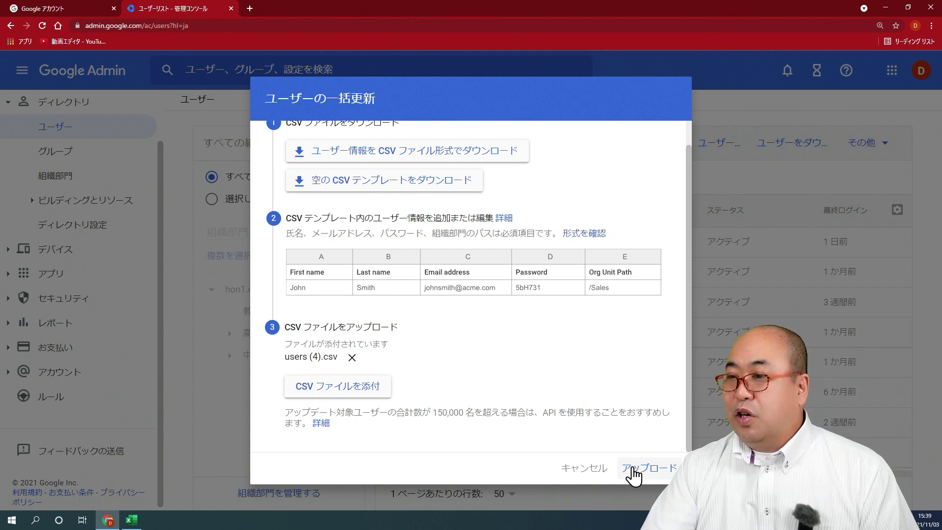
pyautogui.click(633, 472)
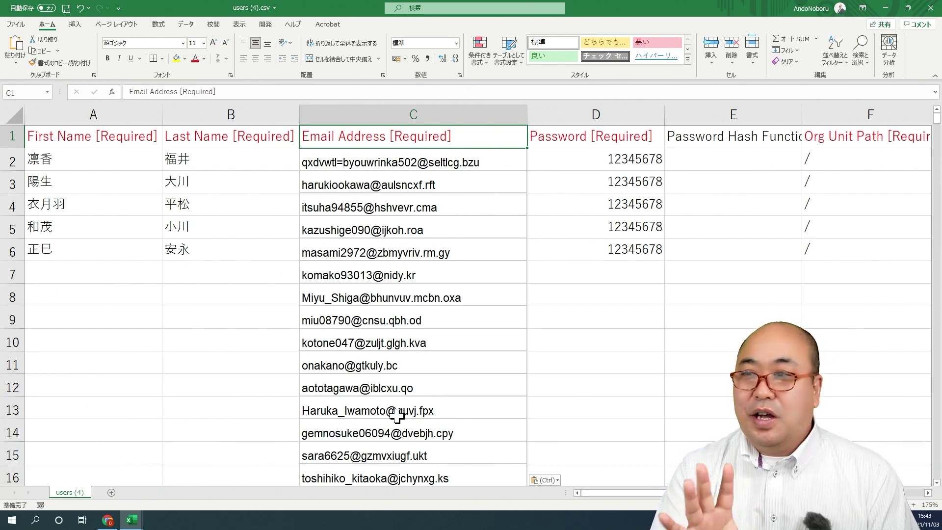
# Jump to the end of the Email Address column and select the last address in C501
pyautogui.press('Down')
pyautogui.hotkey('ctrl', 'Down')
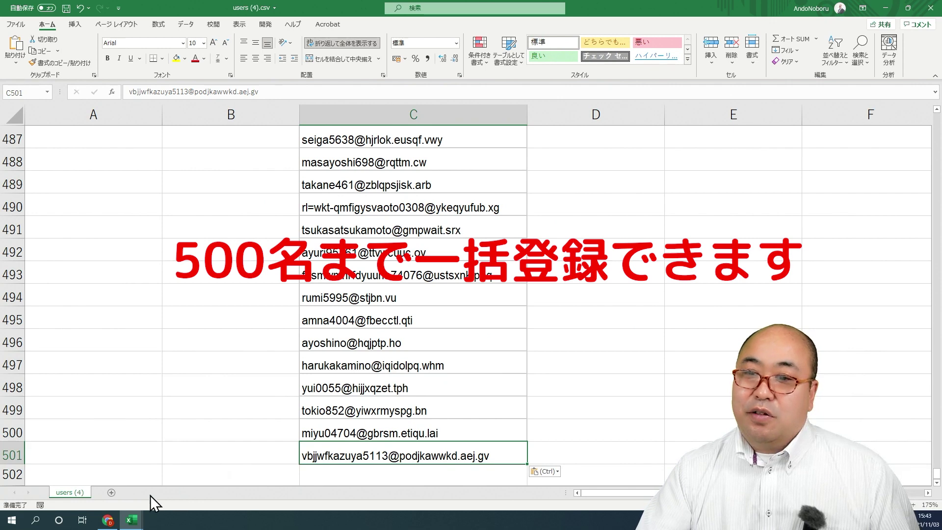
pyautogui.click(4, 455)
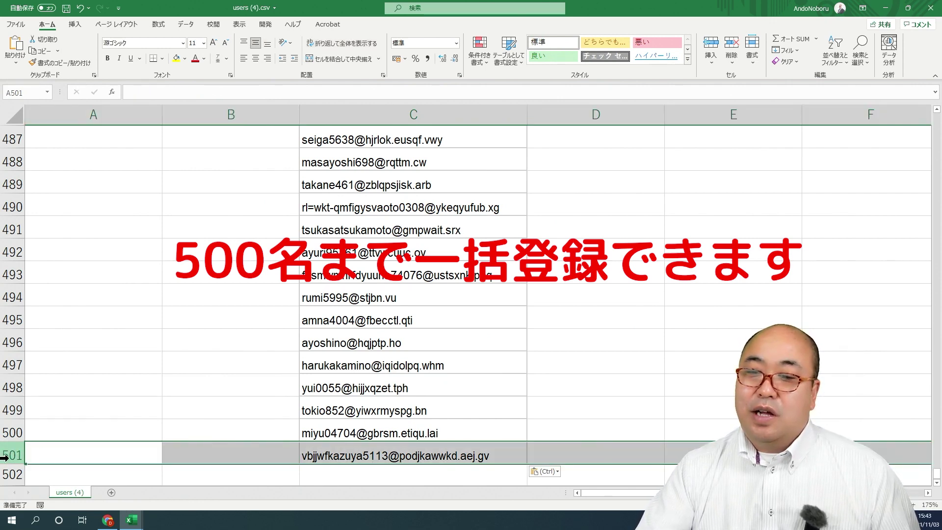
pyautogui.click(347, 455)
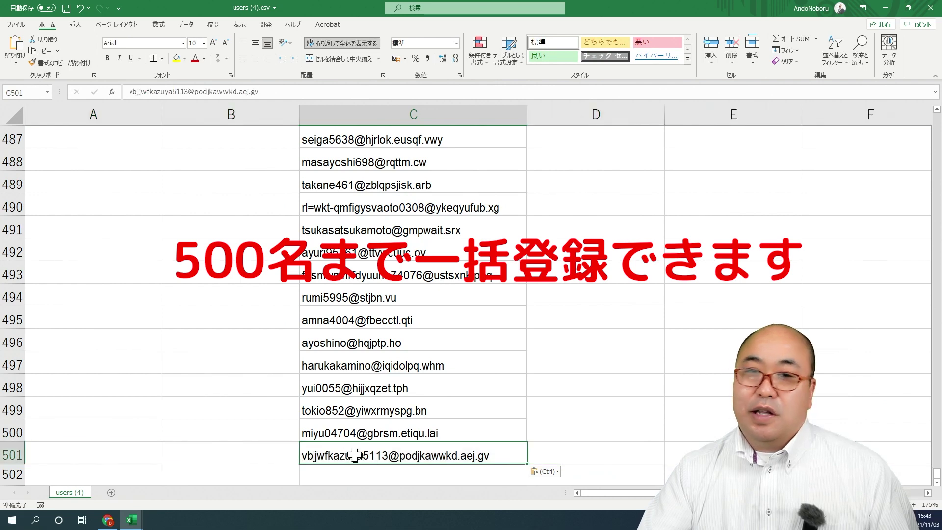